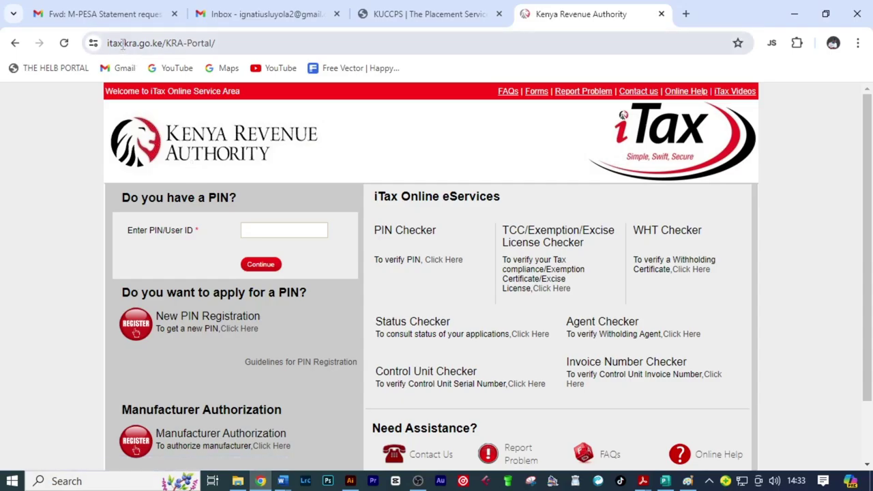
- Begin a new PIN registration with Taxpayer Type Individual and Mode of Registration Online Form
click(126, 45)
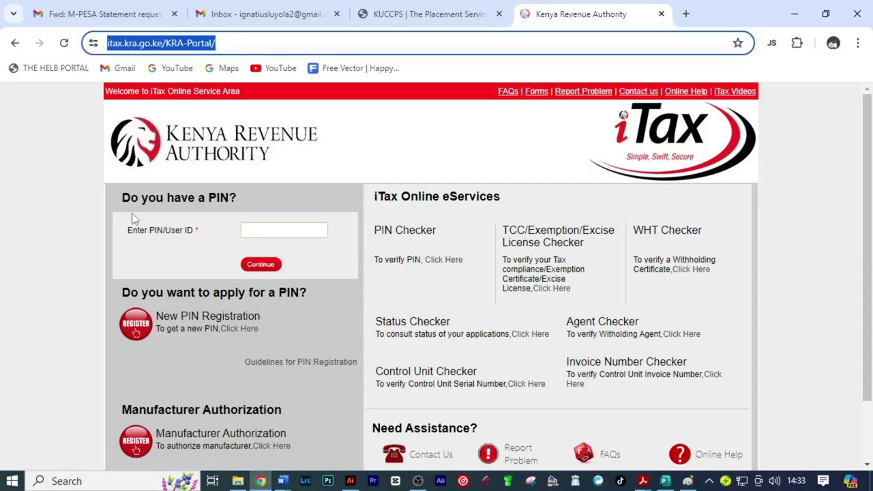
click(140, 323)
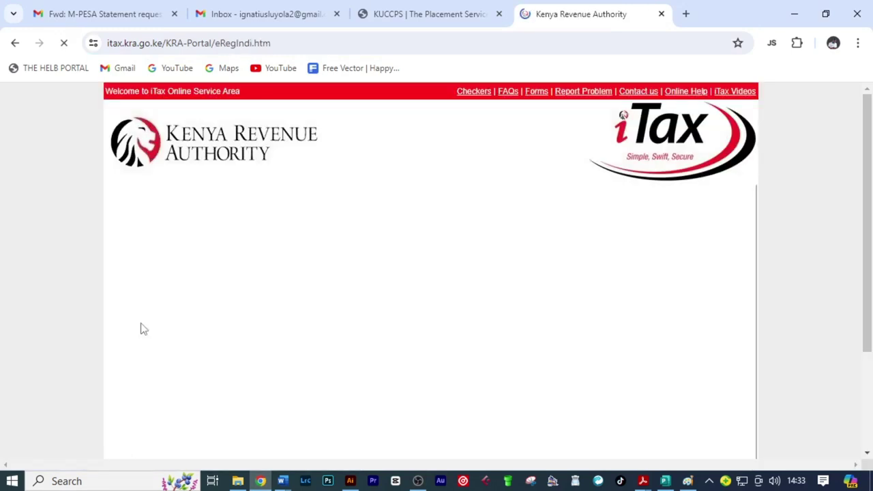
click(449, 260)
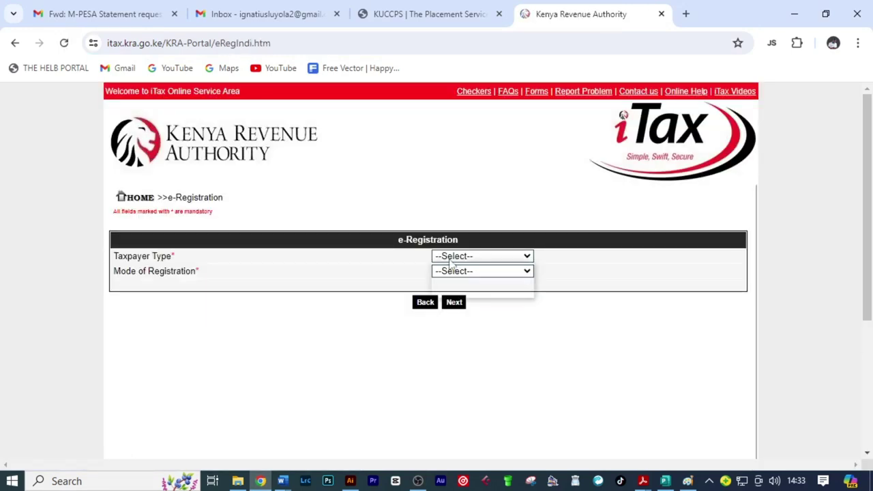
click(456, 279)
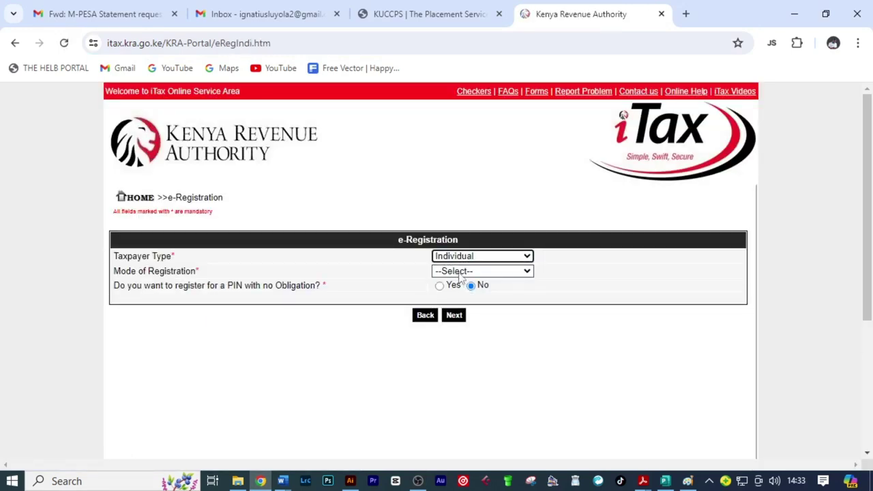
click(461, 274)
click(460, 296)
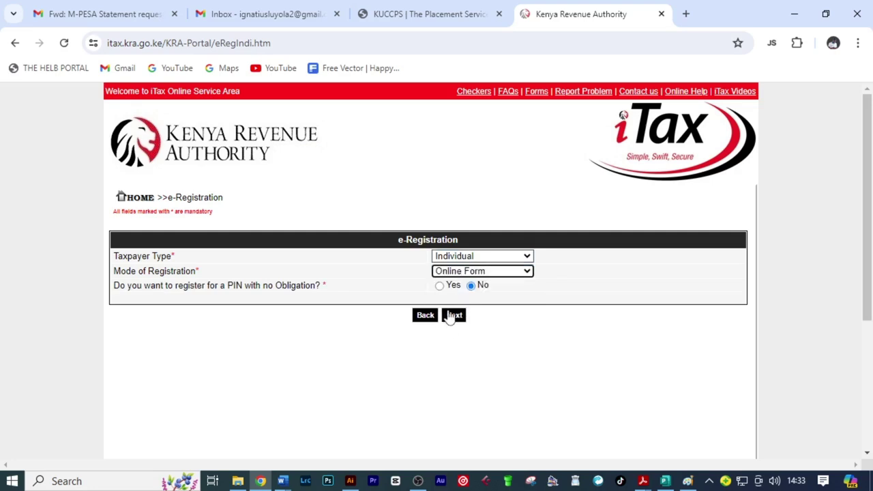
click(450, 315)
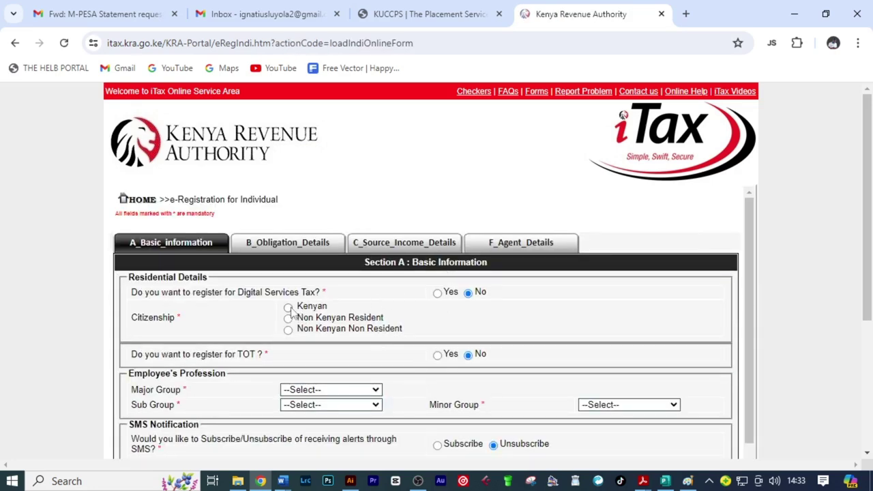
- Mark the applicant as Kenyan and set the Major Group to 71-Students
click(289, 308)
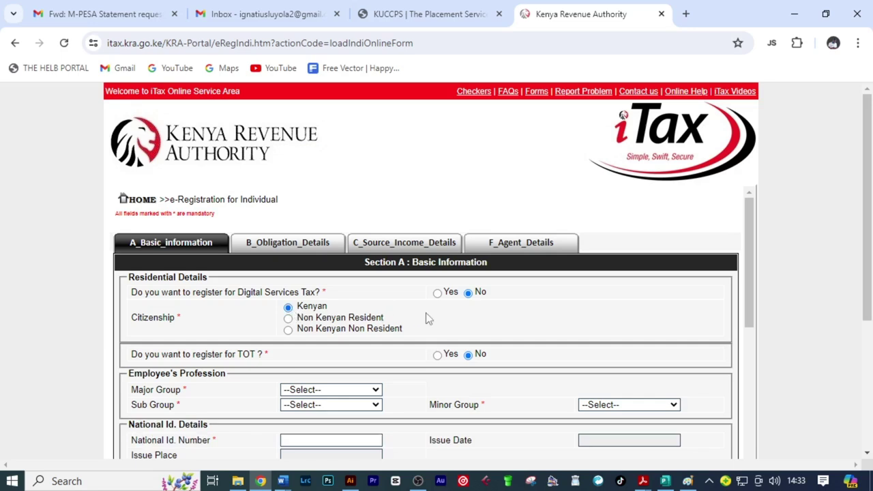
scroll(425, 312, down, 1)
click(326, 322)
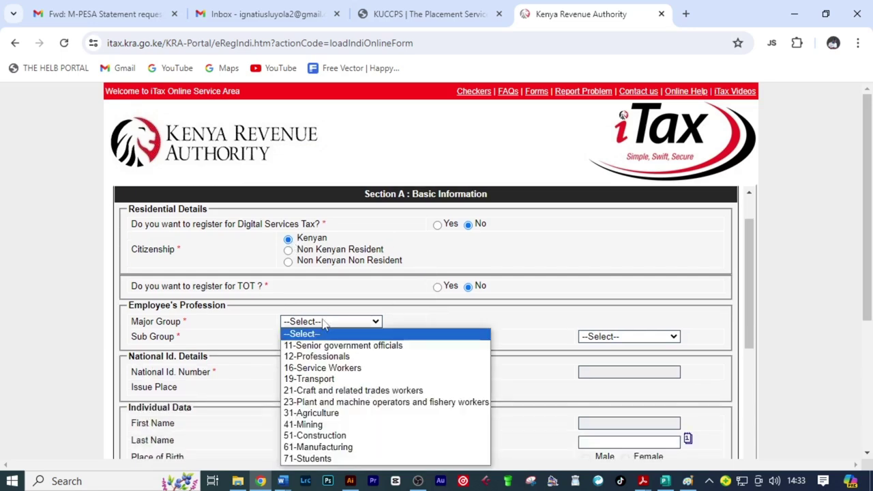
click(318, 458)
click(334, 337)
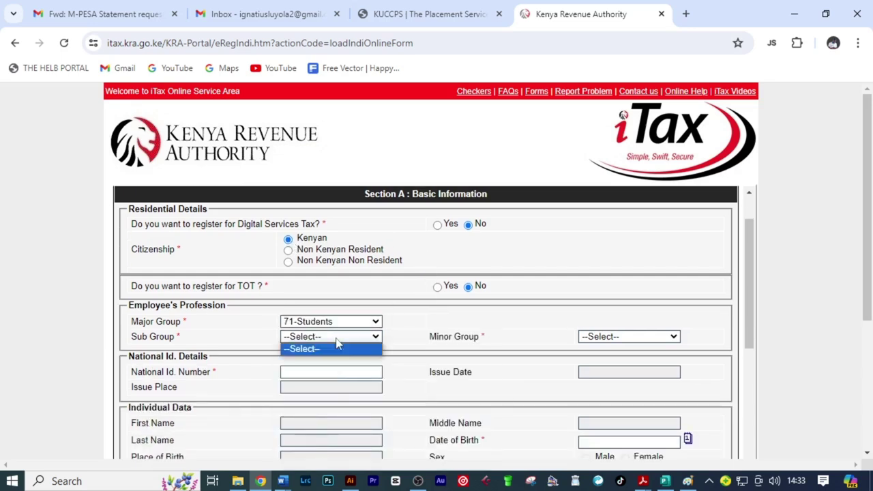
click(404, 348)
scroll(308, 343, down, 1)
- Enter the applicant's national ID number and date of birth so personal details auto-fill
click(297, 305)
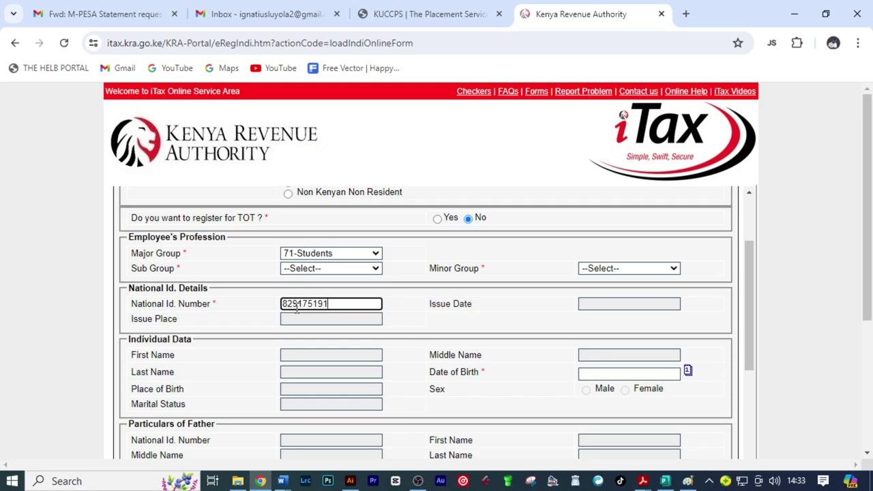
click(620, 377)
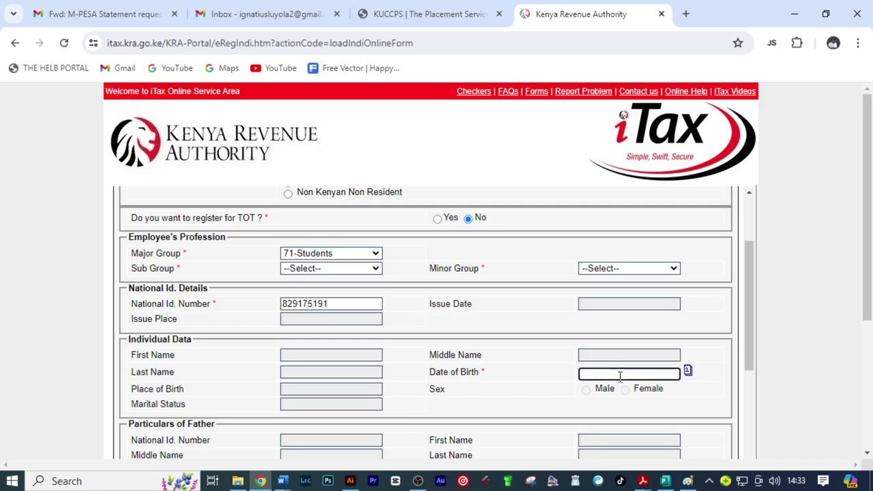
click(546, 381)
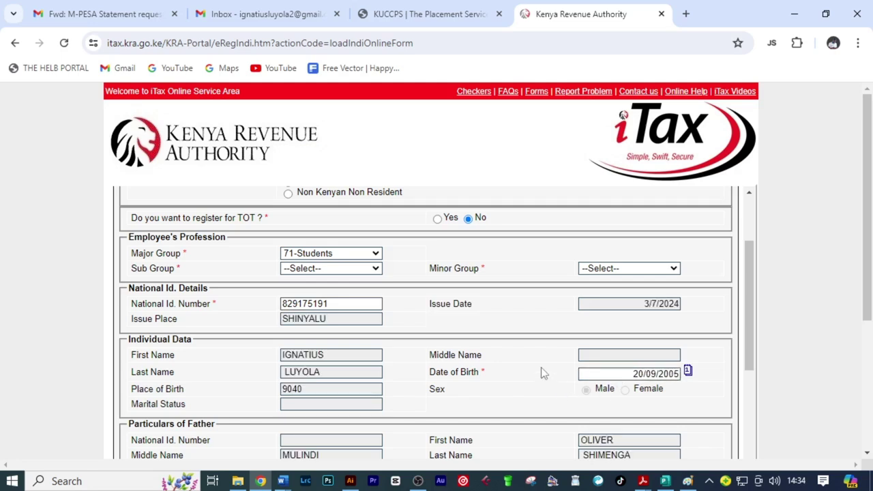
scroll(541, 374, down, 4)
- Fill in the building name, street/road and city/town of the physical address
click(604, 364)
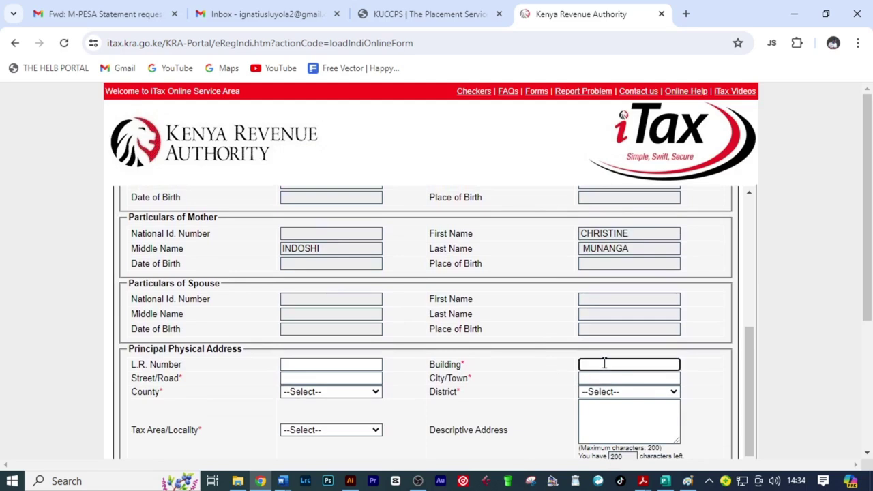
text(ERO PRODUCTIO)
text(NS CYBER)
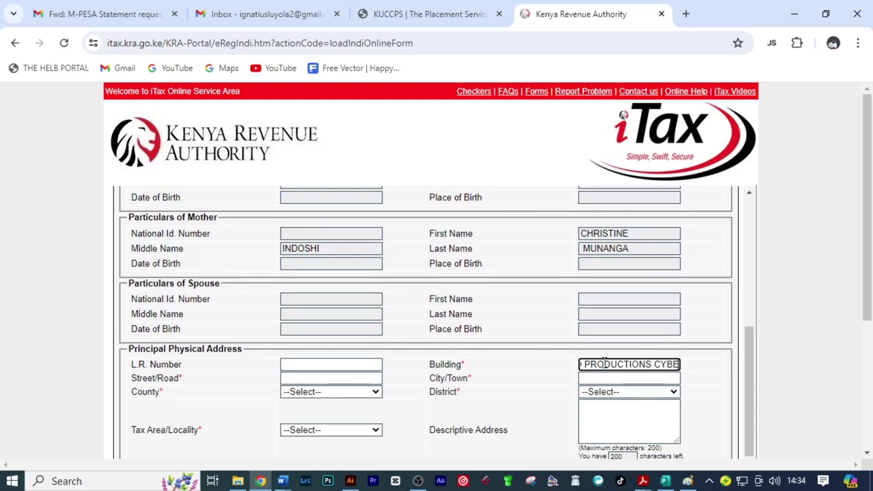
click(346, 379)
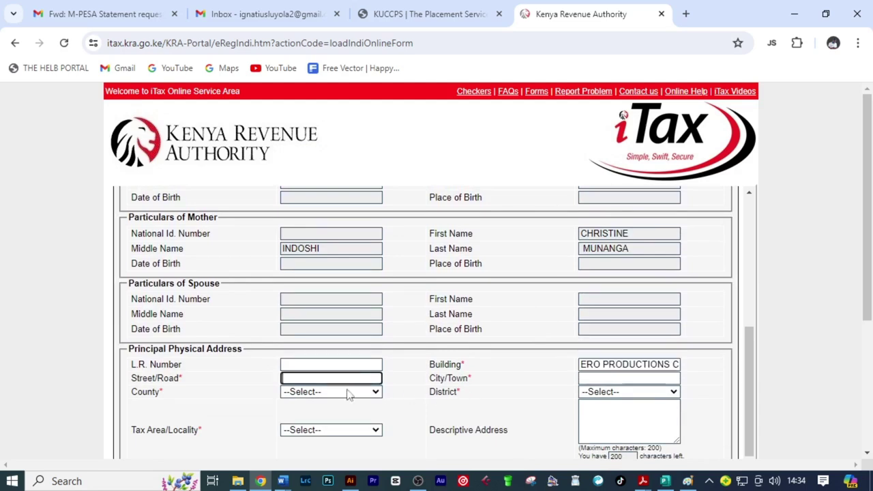
text(SHINYALU-KAKAMEGA)
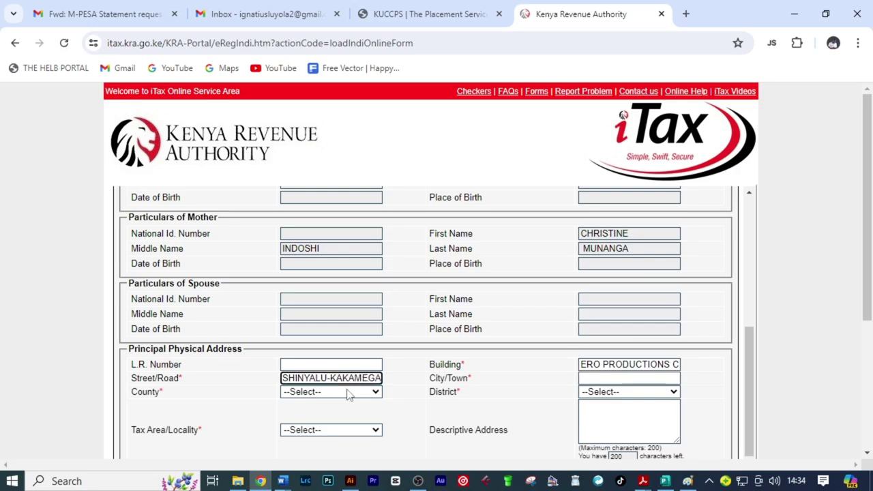
click(584, 378)
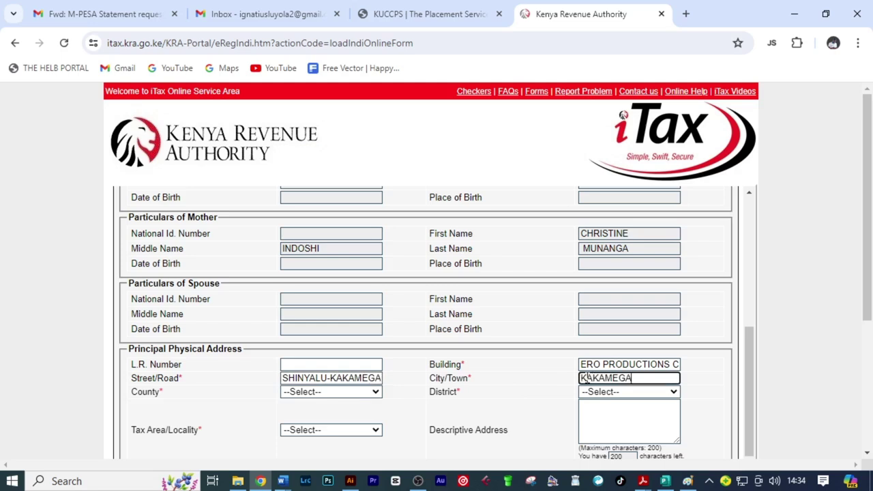
- Set County to Kakamega, District to Kakamega East District and Tax Area to Shinyalu
click(335, 391)
scroll(343, 385, down, 1)
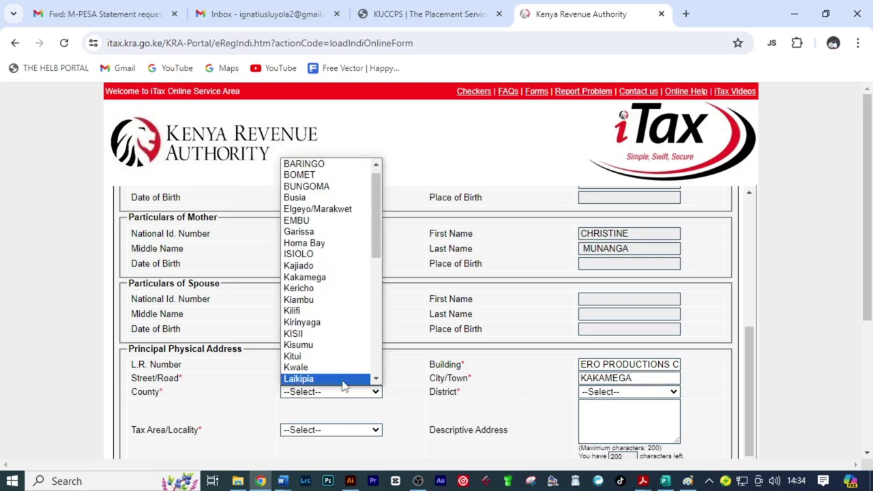
click(332, 278)
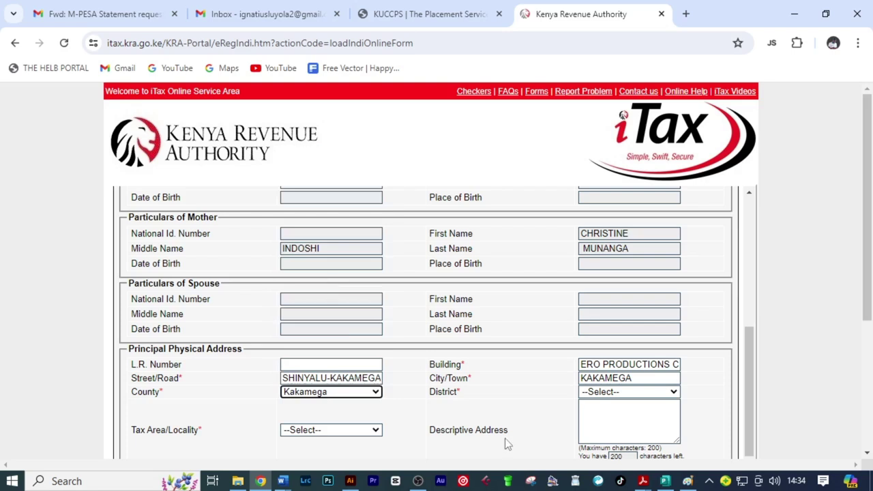
click(590, 392)
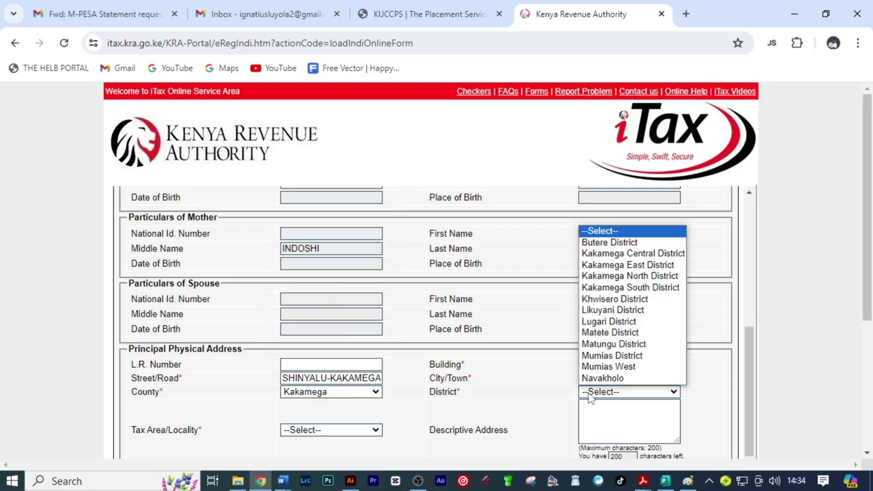
click(627, 265)
click(330, 429)
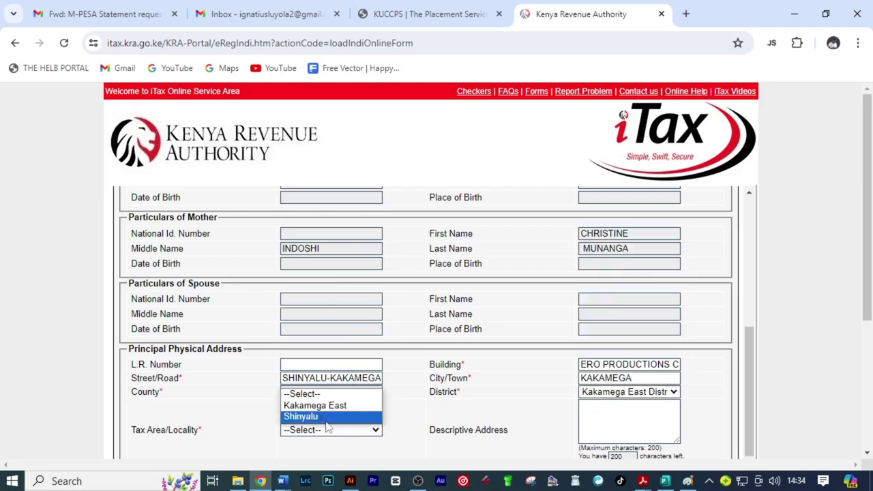
click(327, 416)
scroll(404, 409, down, 2)
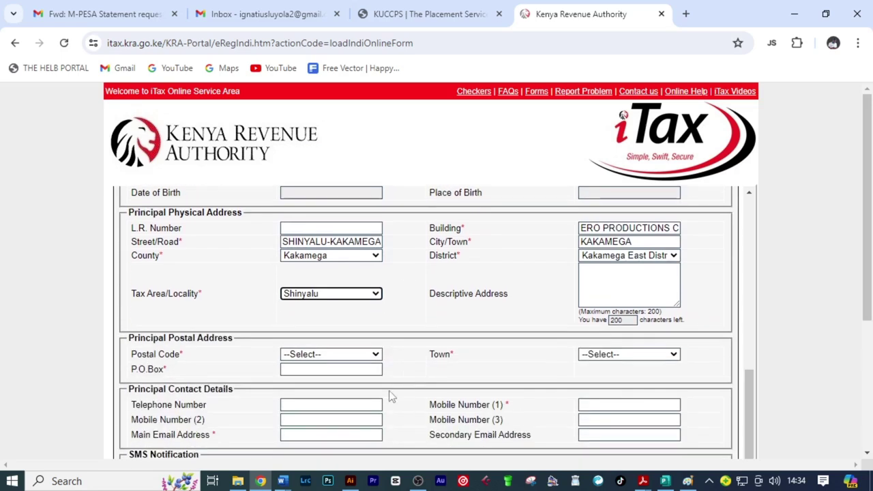
- Set the postal code to 50107 and enter the P.O. box number
click(315, 356)
key(5)
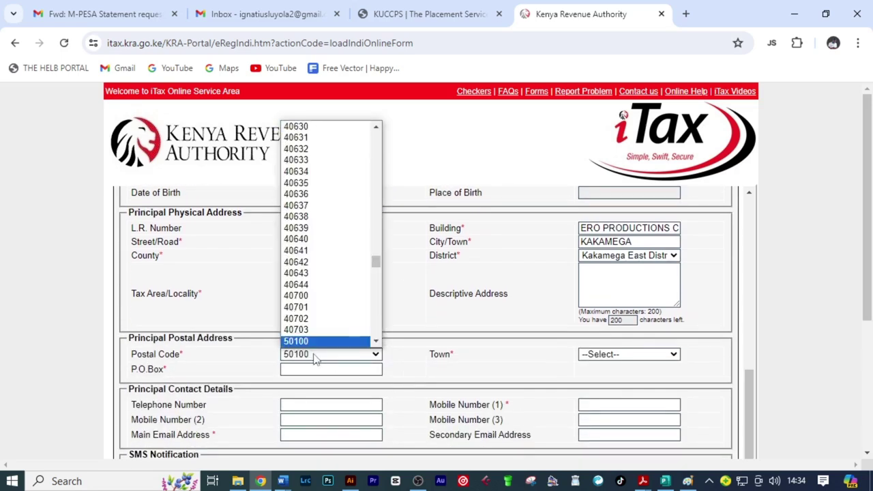
scroll(313, 327, down, 3)
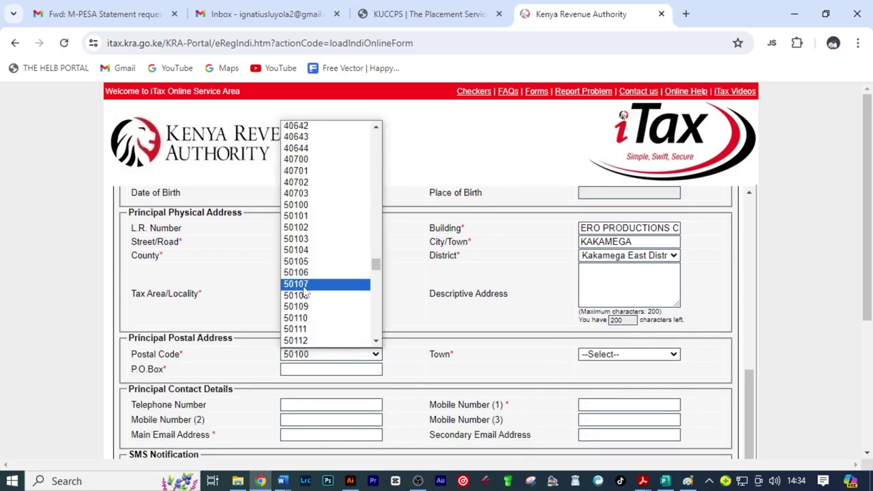
click(306, 286)
click(335, 371)
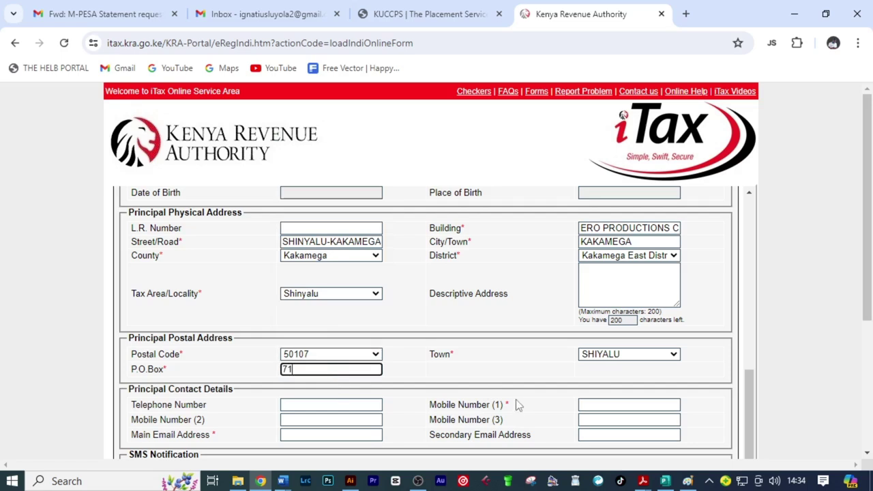
click(559, 401)
- Enter the applicant's primary mobile number and main e-mail address
click(588, 406)
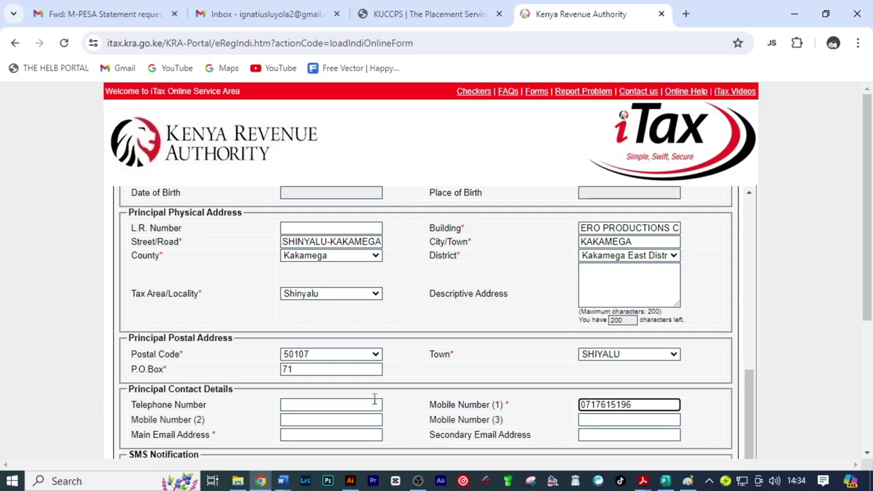
click(323, 436)
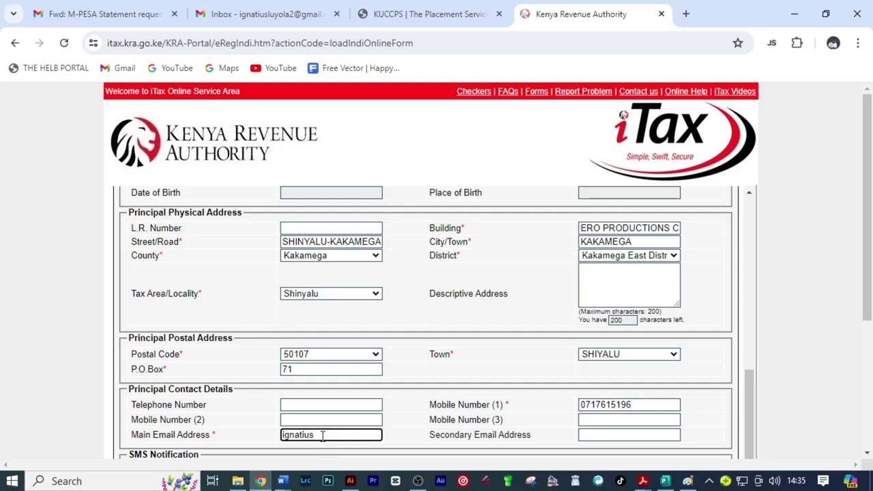
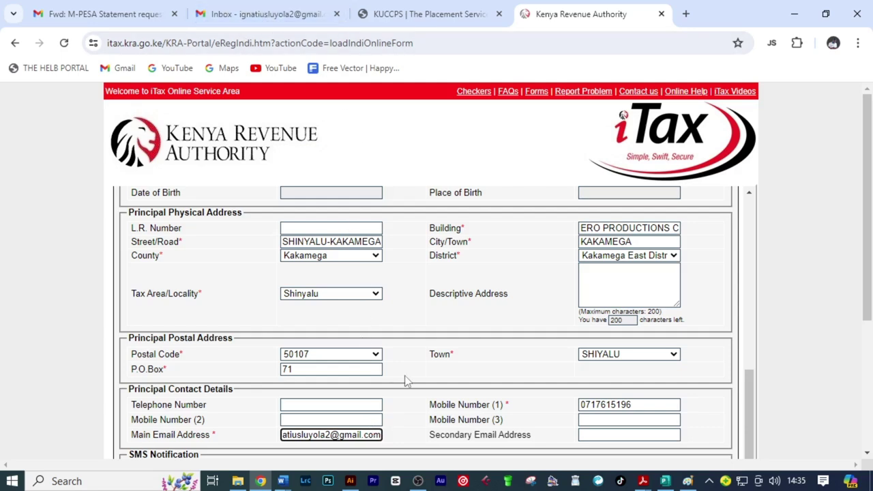
scroll(405, 380, down, 1)
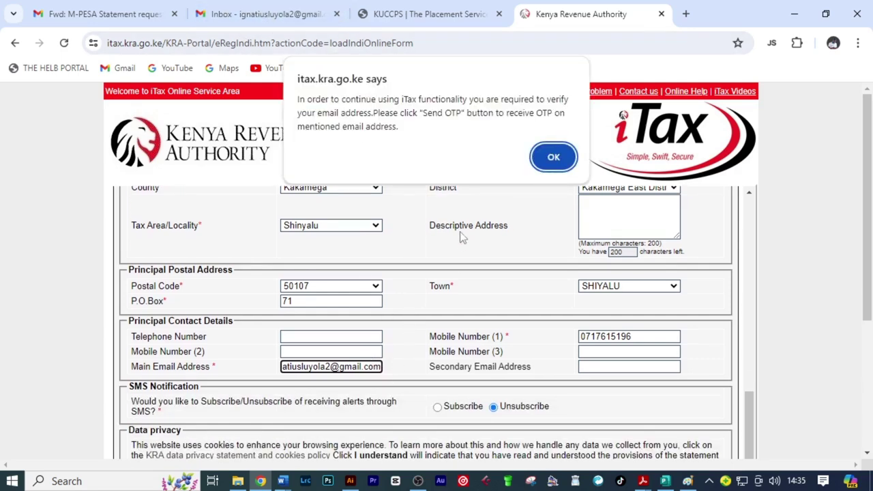
- Dismiss the verification alert, request the e-mail OTP, and accept the data privacy statement
click(551, 159)
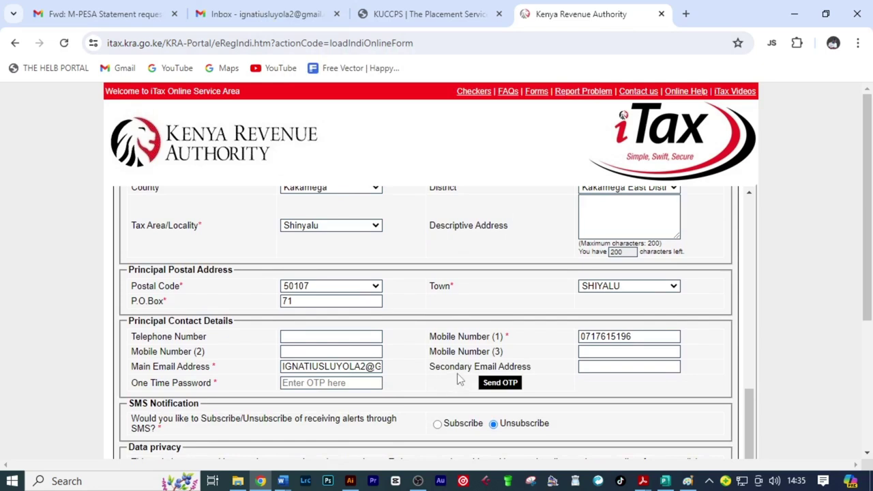
click(499, 387)
scroll(437, 380, down, 2)
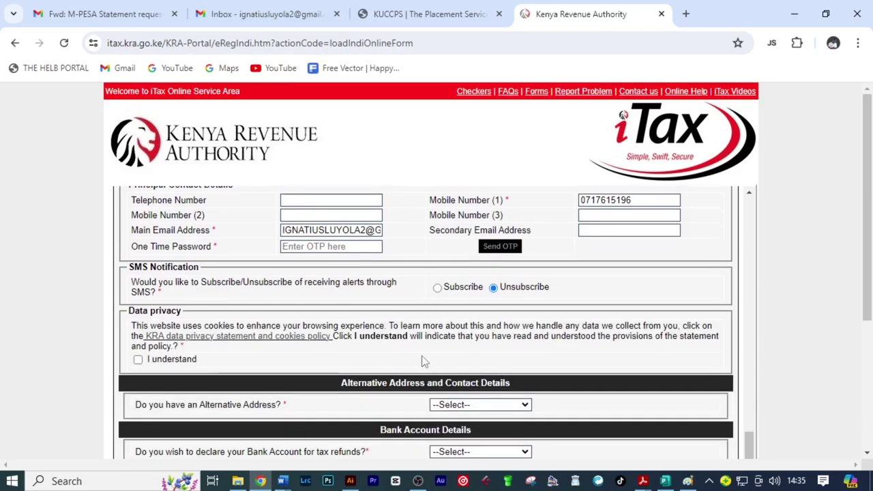
click(138, 359)
scroll(369, 365, down, 1)
- Answer No to alternative address, bank account, partner/director and other taxpayer relationship questions
click(443, 330)
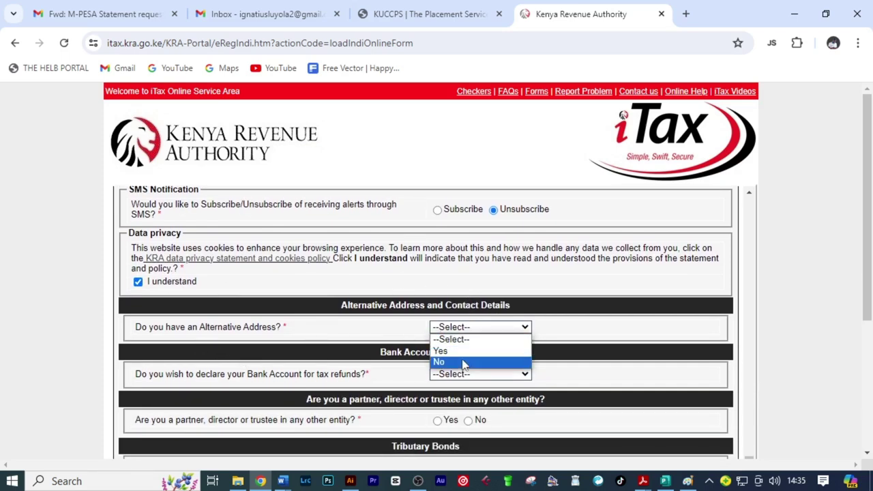
click(443, 362)
click(464, 374)
click(463, 408)
scroll(463, 408, down, 2)
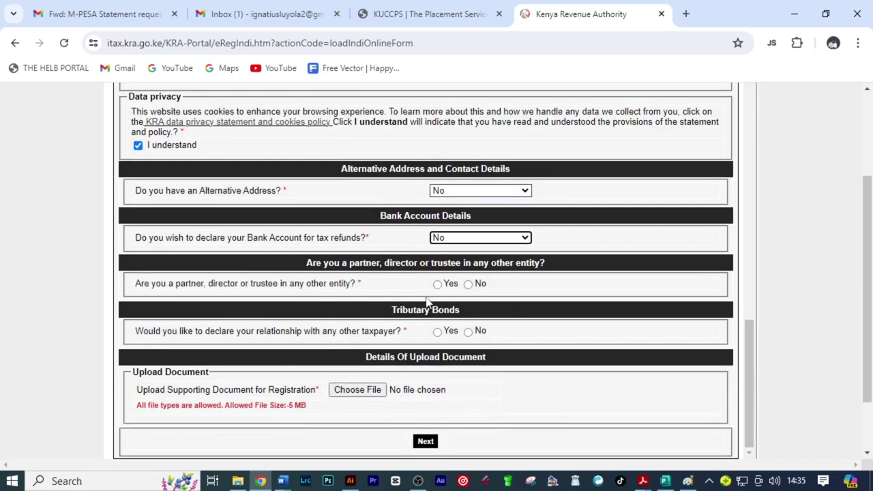
click(467, 285)
click(467, 332)
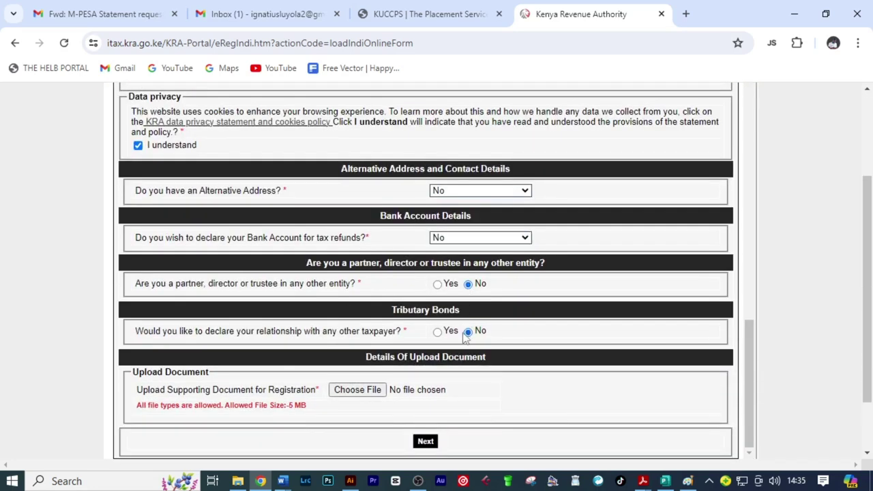
scroll(544, 320, up, 4)
- Read the OTP in the Gmail 'Generated OTP for Email Verification' message, then return to the One Time Password field
click(261, 21)
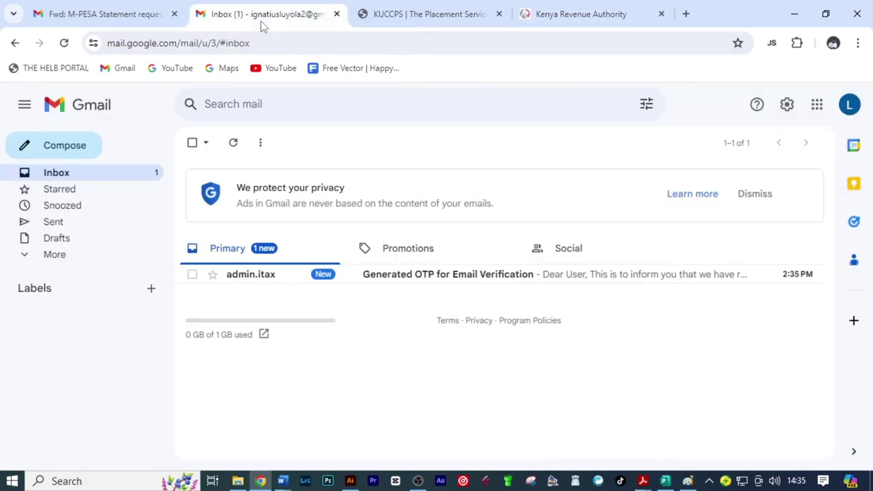
click(404, 275)
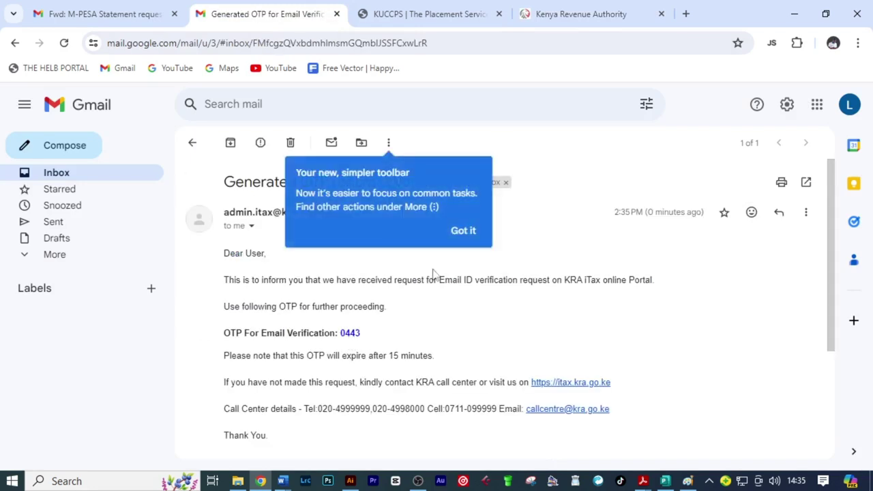
click(579, 14)
click(318, 305)
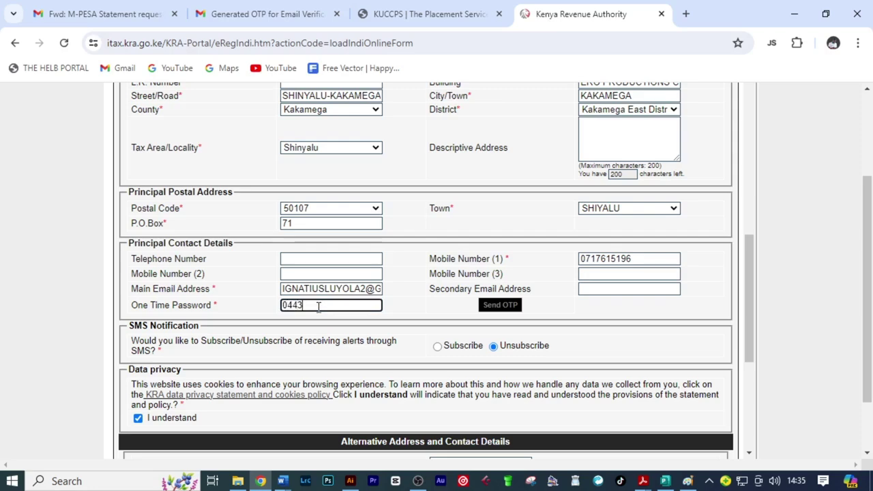
- Finish entering the one-time password and advance to the tax obligation section
click(412, 307)
scroll(416, 308, down, 4)
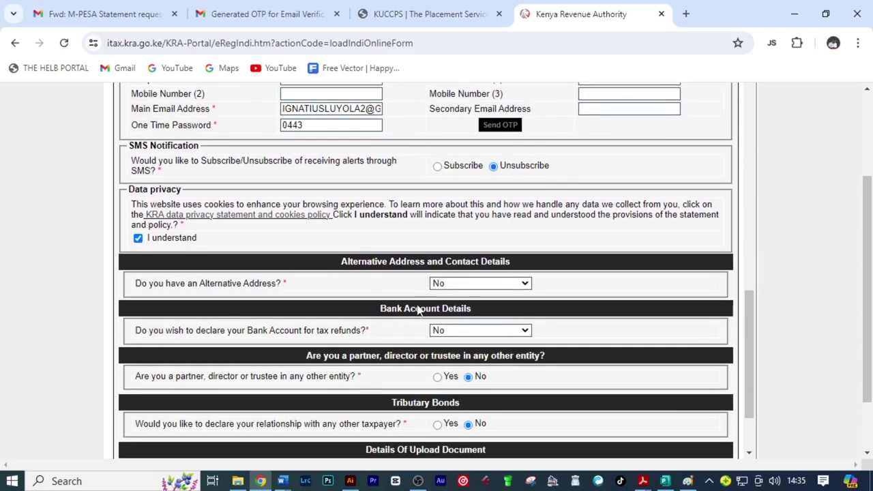
click(425, 441)
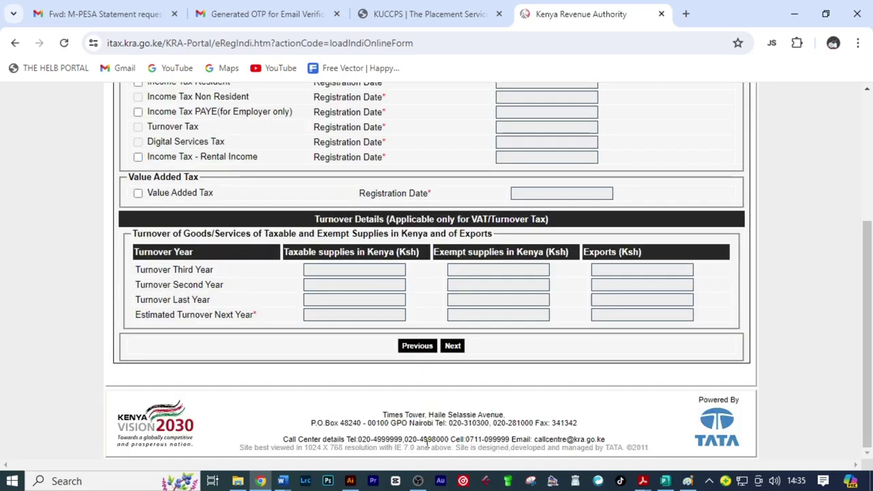
- Register for Income Tax Resident with registration date 08/07/2024 and continue to income sources
scroll(334, 225, up, 2)
click(138, 219)
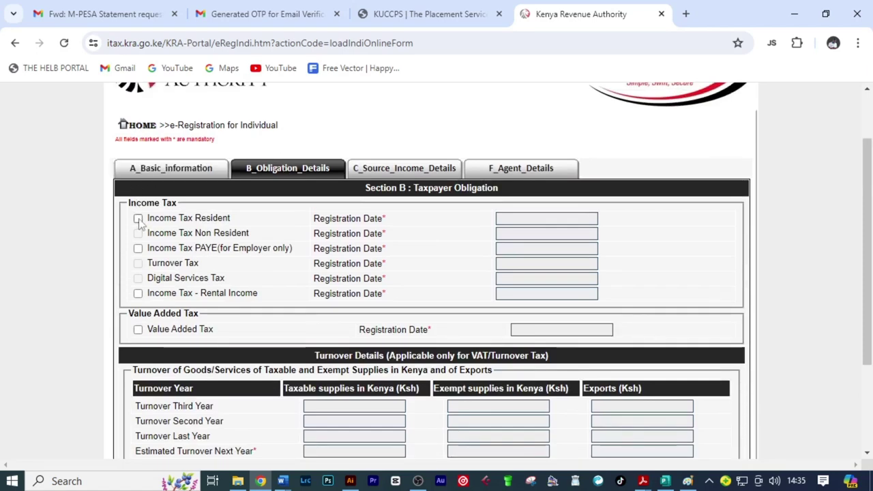
click(602, 219)
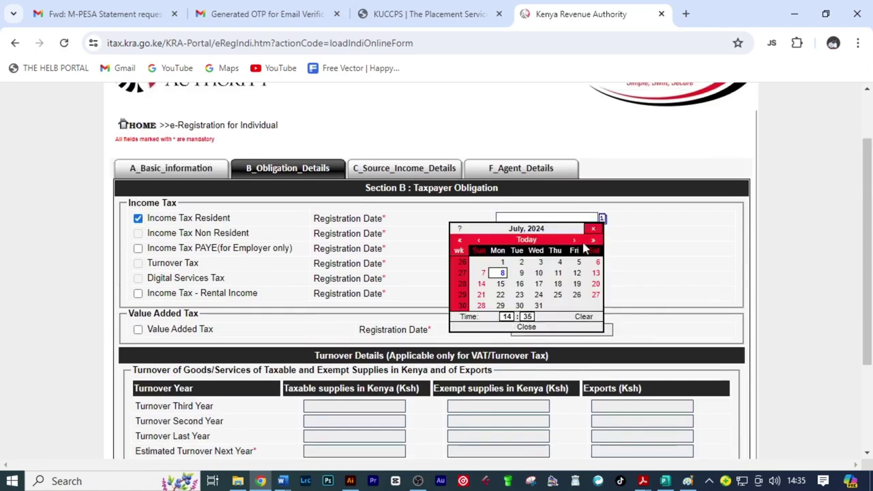
click(503, 273)
scroll(668, 251, down, 2)
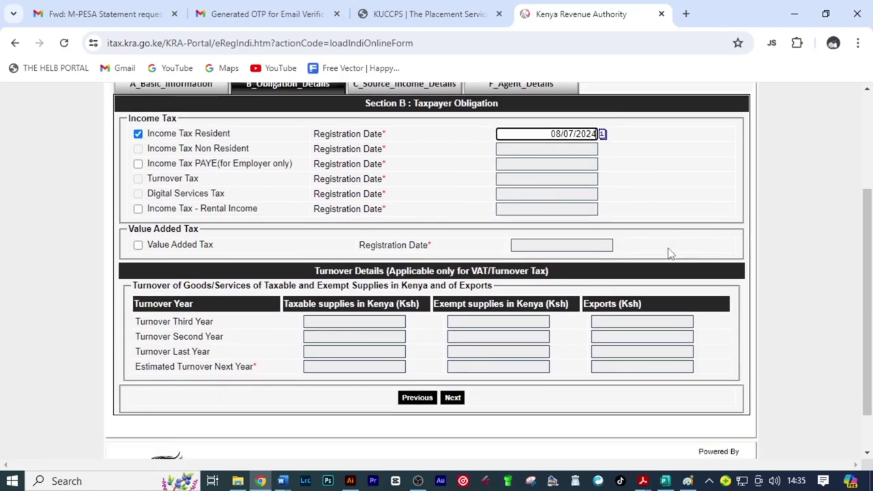
click(452, 345)
- Answer No for employment, business and rental income
scroll(400, 178, up, 3)
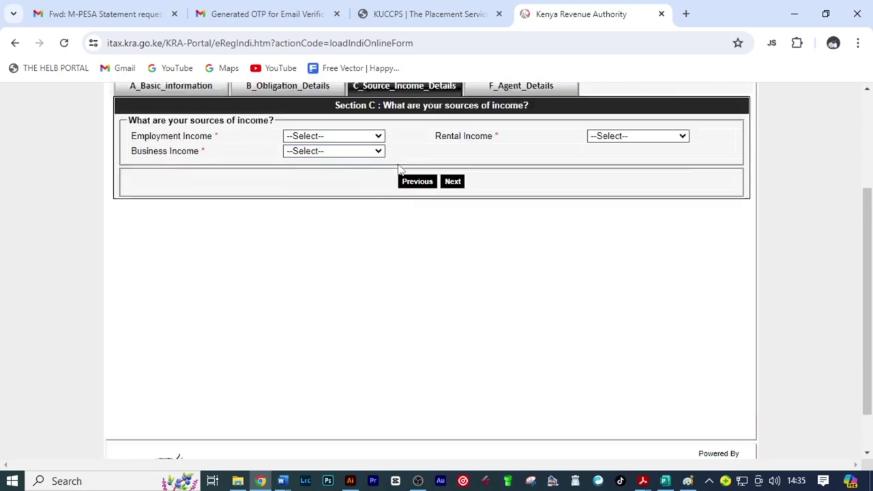
click(321, 294)
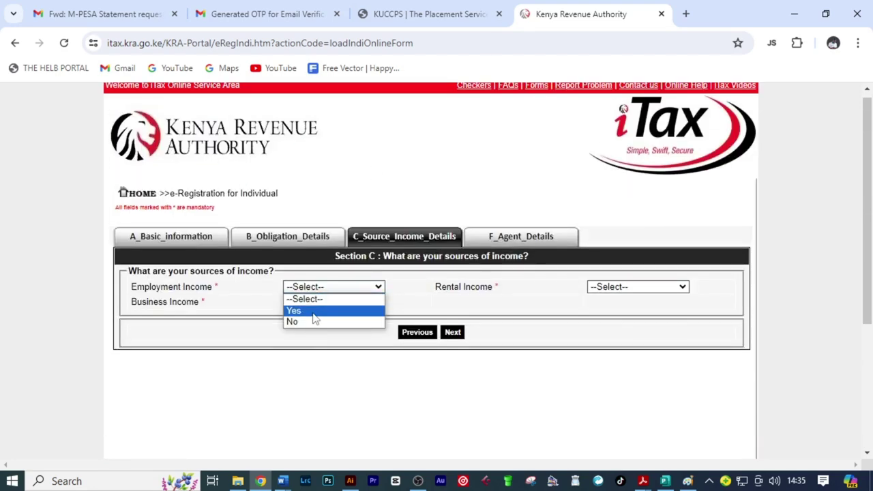
click(310, 326)
click(308, 302)
click(308, 336)
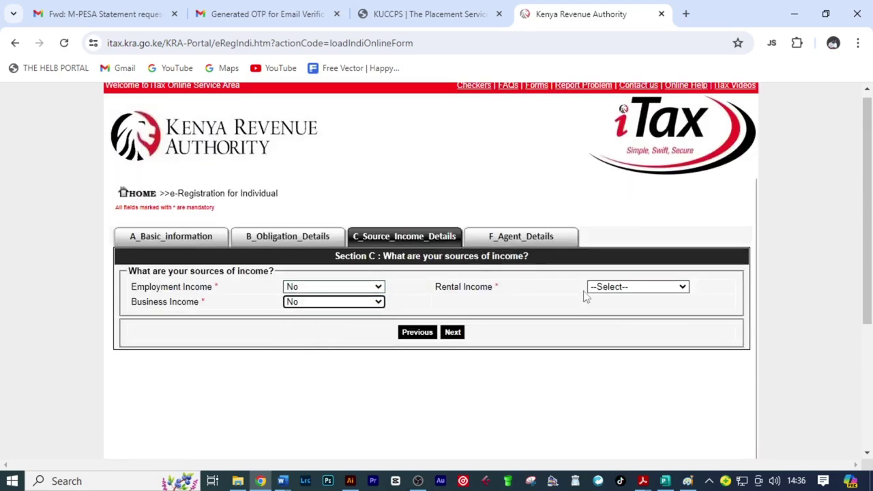
click(607, 289)
click(600, 321)
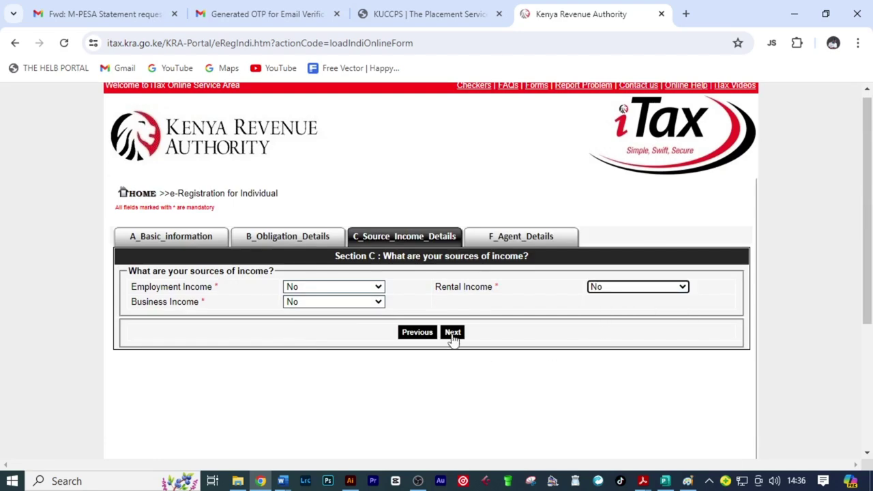
click(452, 332)
- Skip the agent details, answer 104 to the arithmetic check, and submit the application
scroll(718, 325, down, 3)
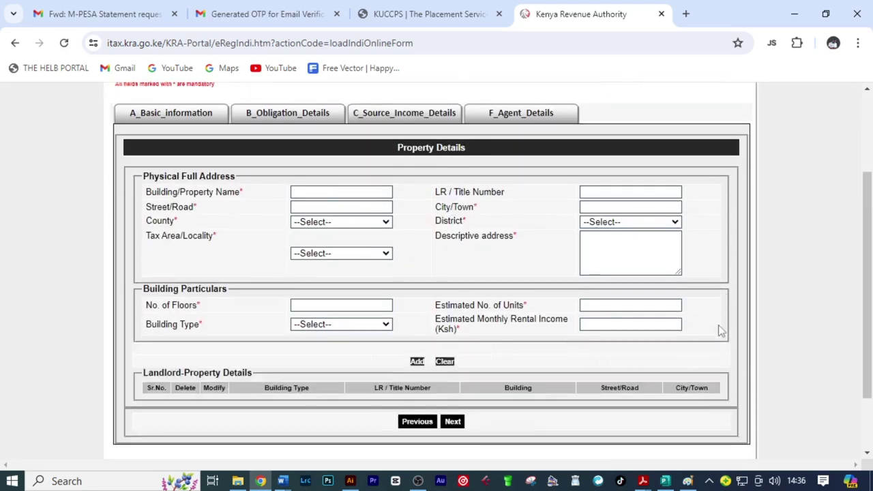
click(453, 341)
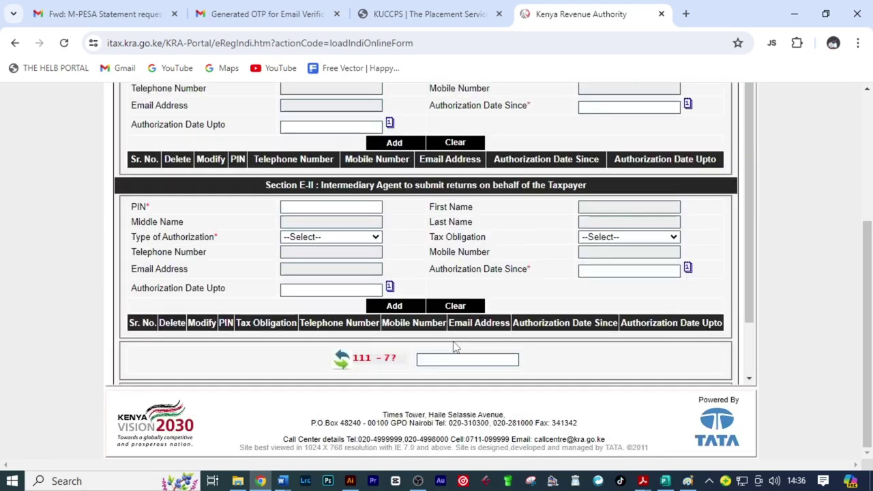
click(469, 360)
text(104)
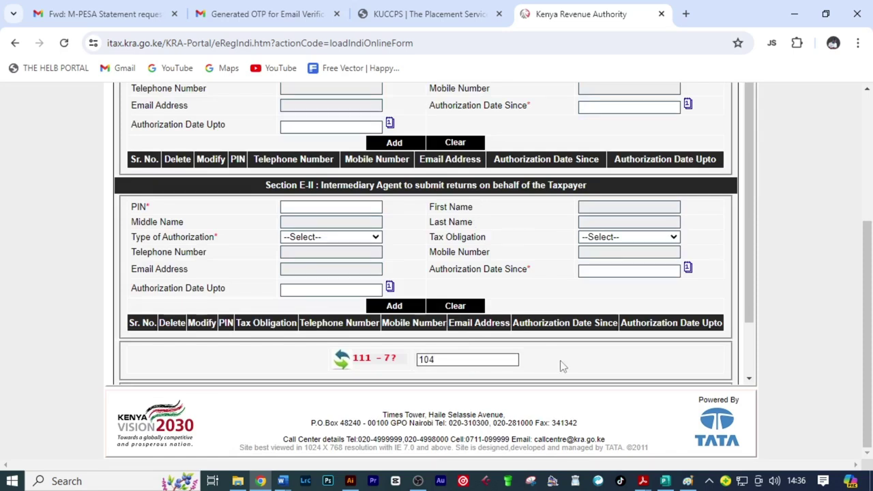
scroll(560, 366, down, 1)
click(448, 335)
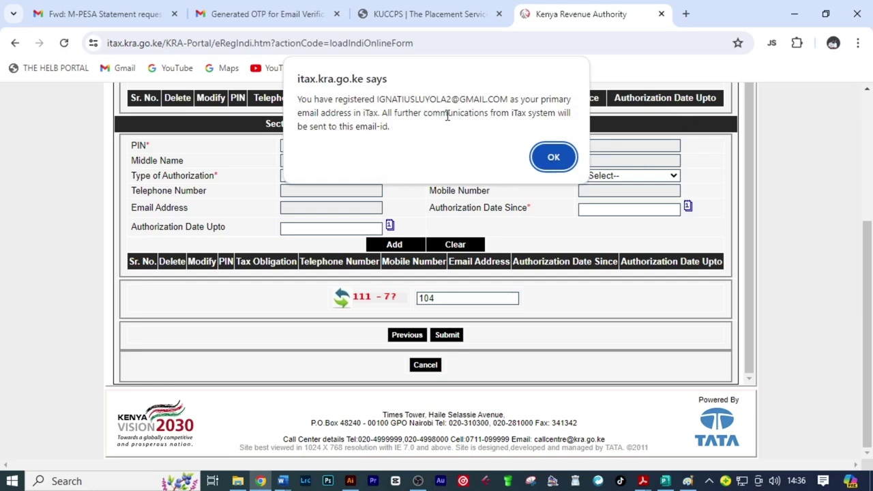
- Acknowledge the e-mail notice, confirm the submission, and download the PIN certificate
click(552, 156)
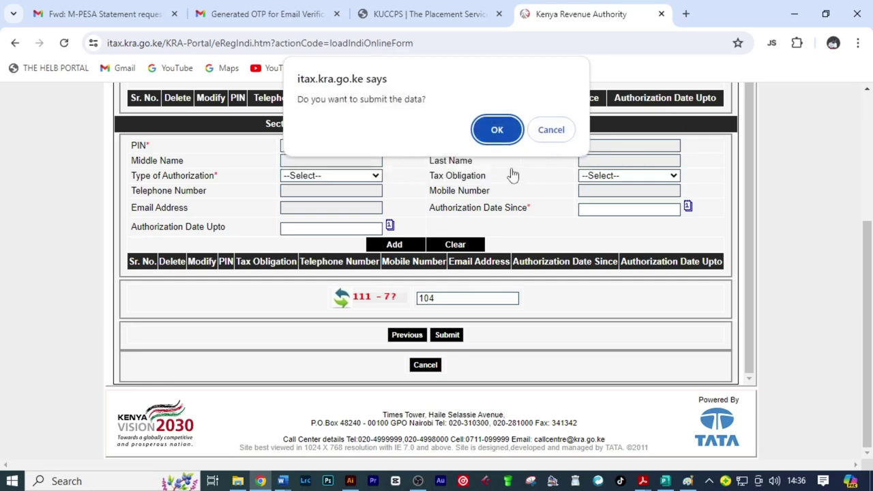
click(492, 133)
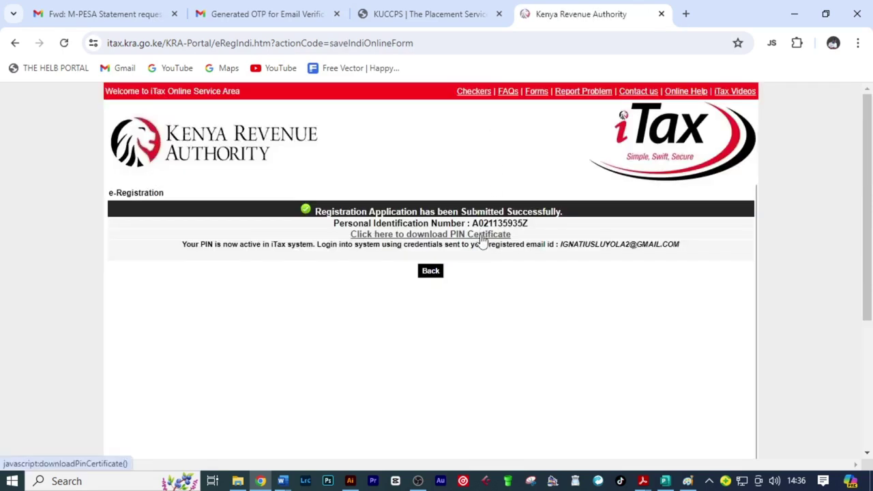
click(483, 235)
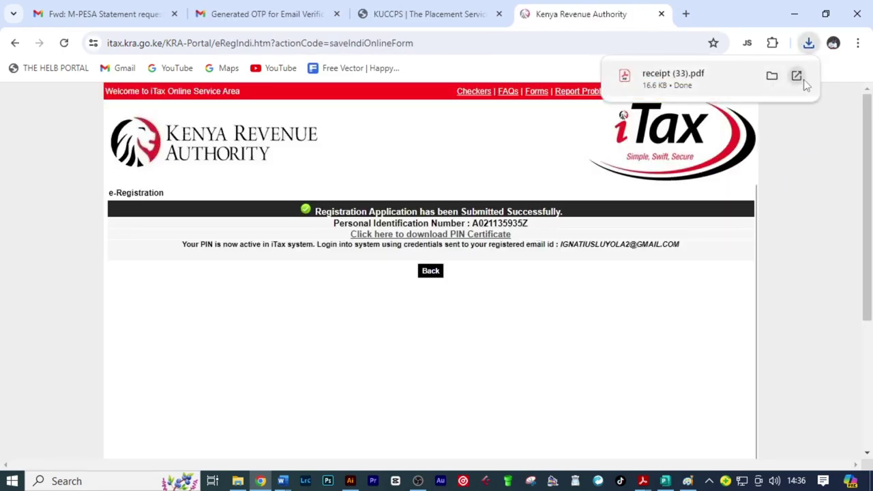
- Open the downloaded receipt (33).pdf and scroll through the PIN certificate
click(802, 78)
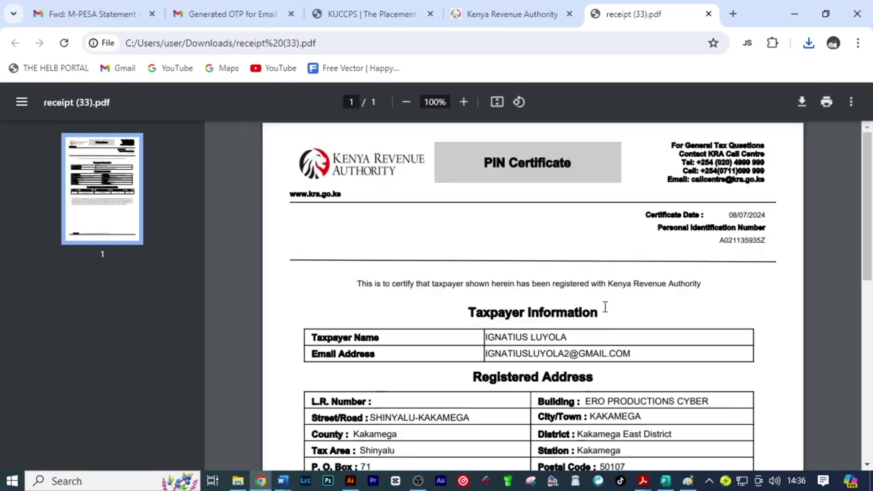
scroll(604, 308, down, 1)
scroll(604, 308, down, 3)
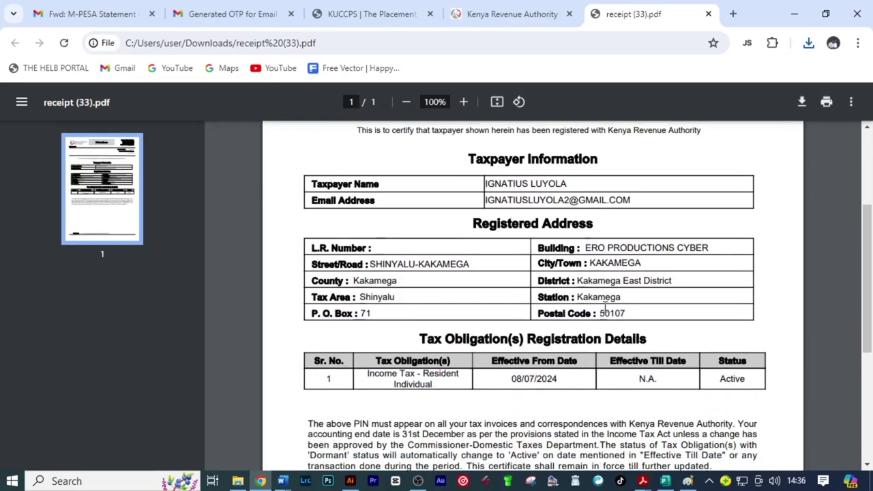